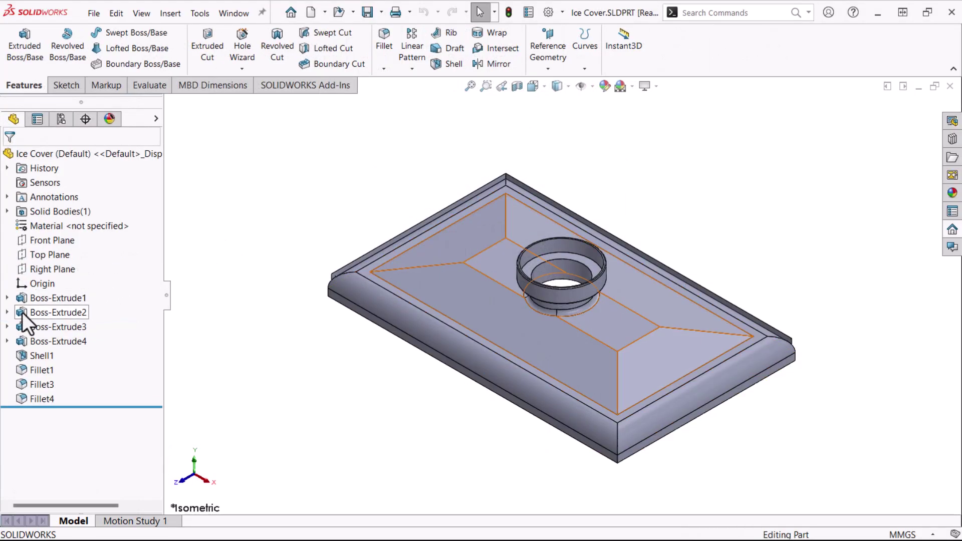
Inspect Boss-Extrude2's parent/child relationships, then select Boss-Extrude4 to see its references
right_click(22, 312)
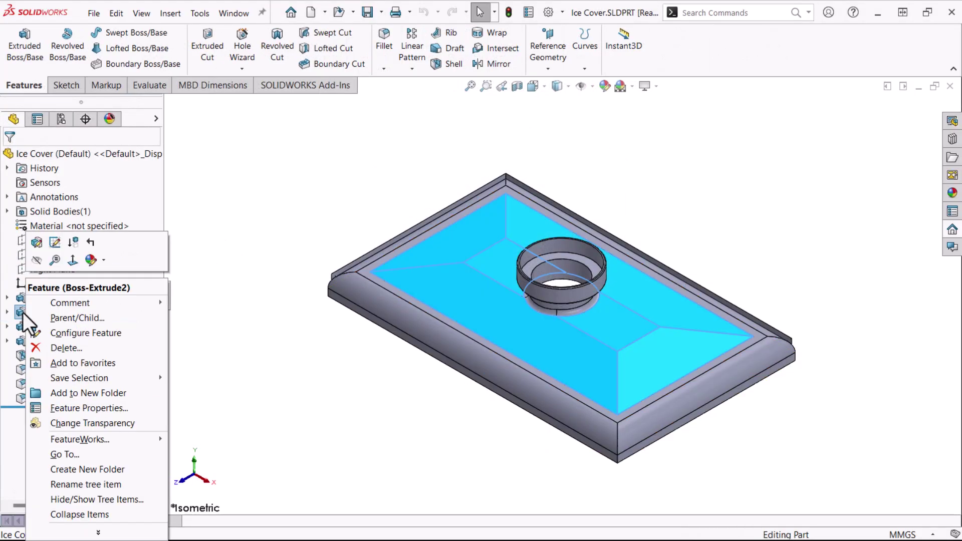
click(62, 318)
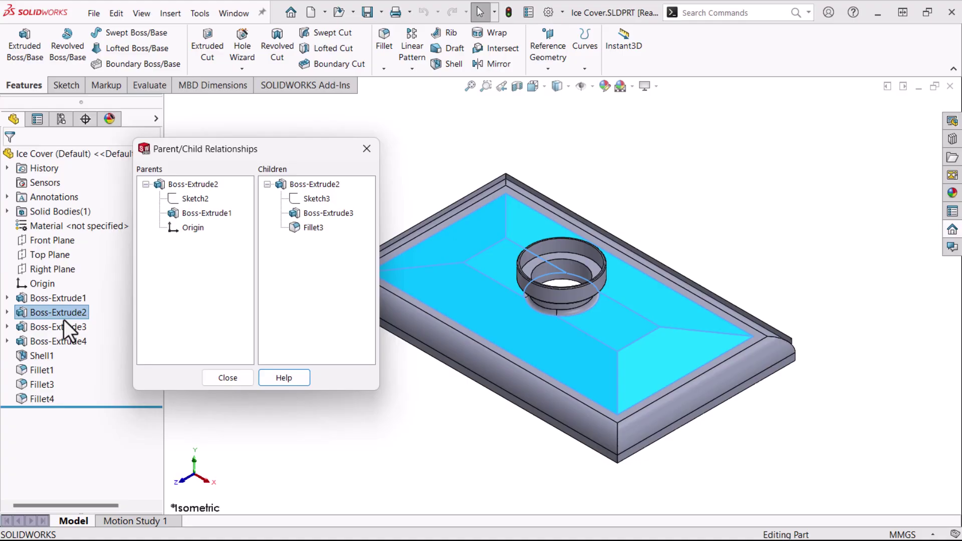
click(227, 378)
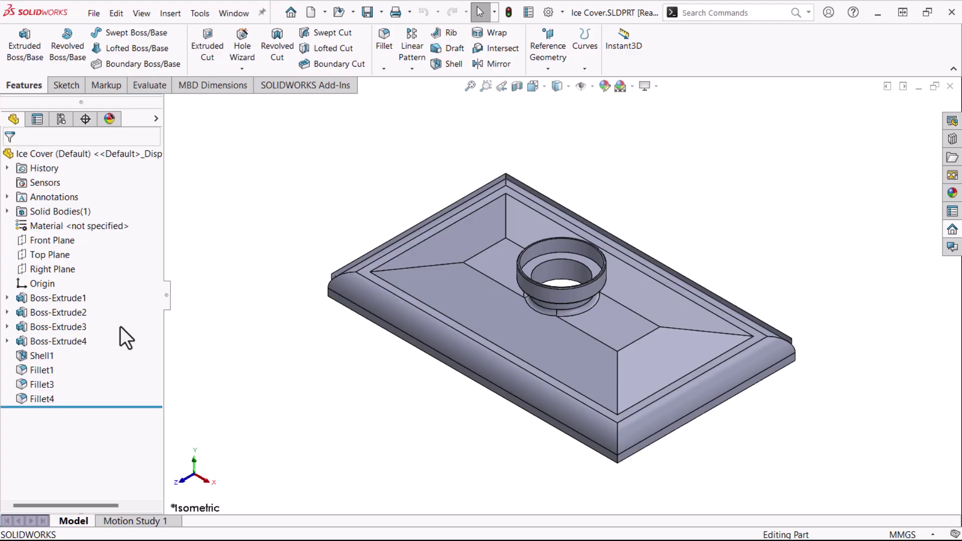
click(61, 344)
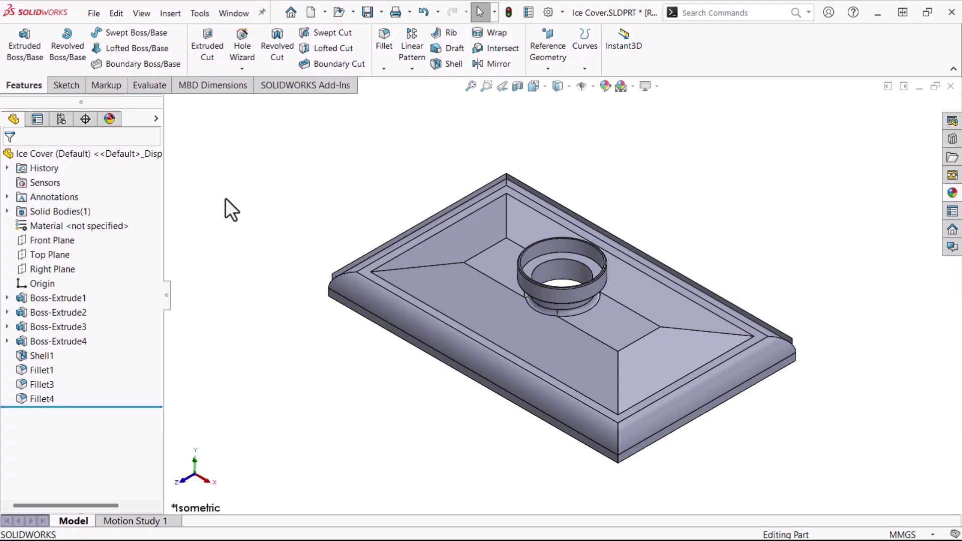
Roll back to Boss-Extrude1, step forward through Boss-Extrude2's pocket, then rebuild all features
drag(150, 406, 160, 301)
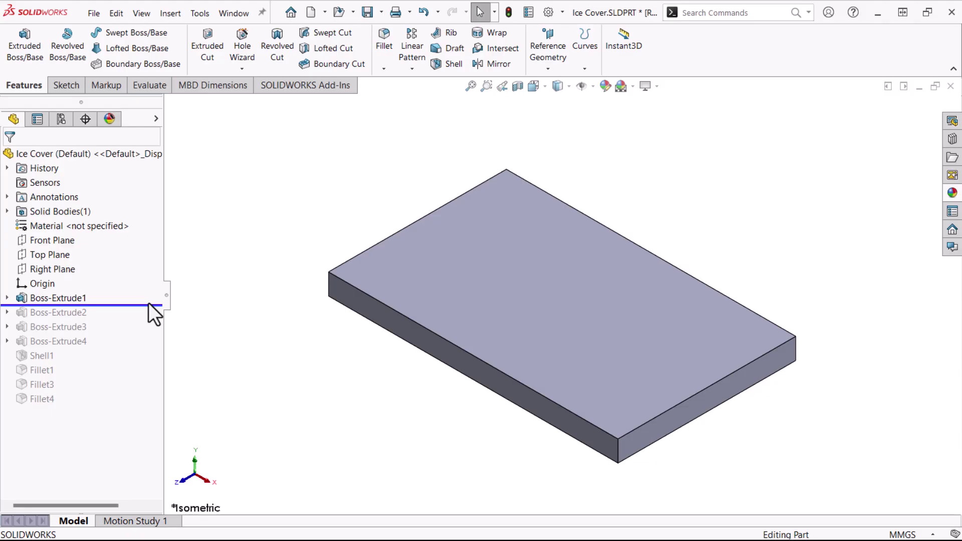
mouse_move(148, 303)
mouse_down()
mouse_move(159, 306)
mouse_move(148, 318)
mouse_up()
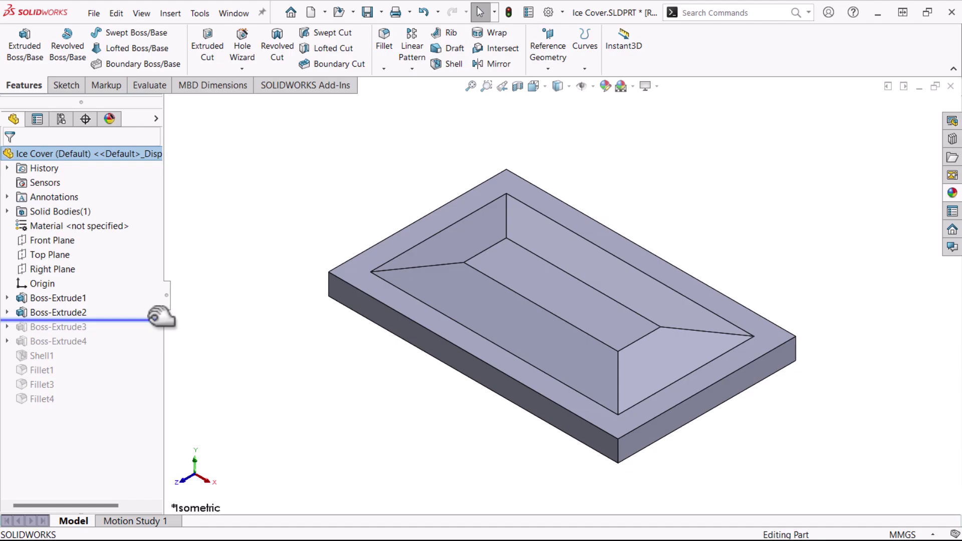
drag(159, 317, 132, 403)
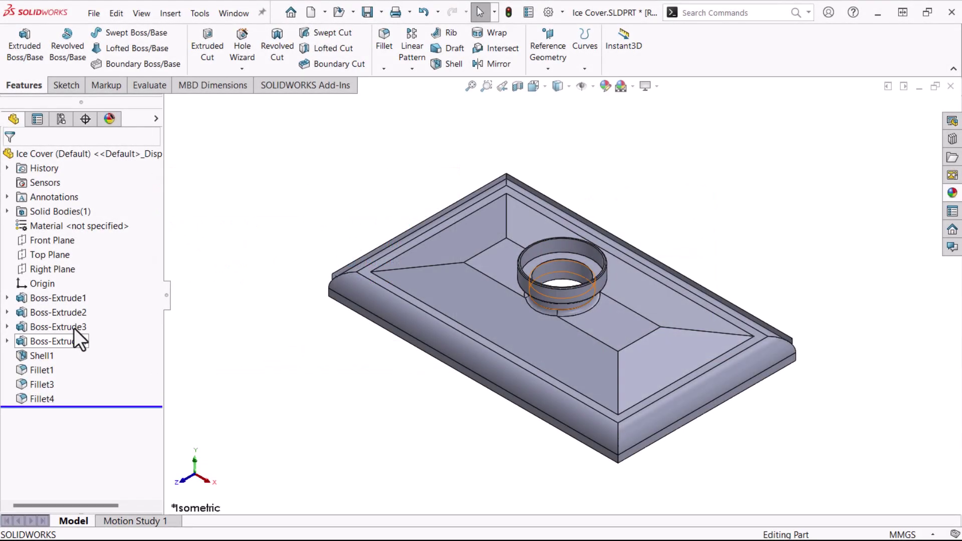
Review Boss-Extrude2's parent/child relationships again and select it in the children list
right_click(68, 313)
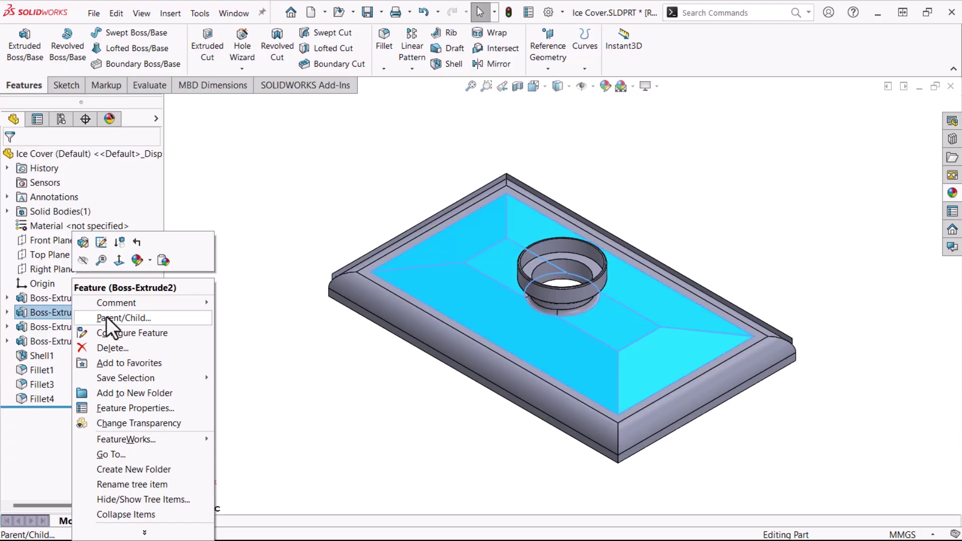
click(108, 317)
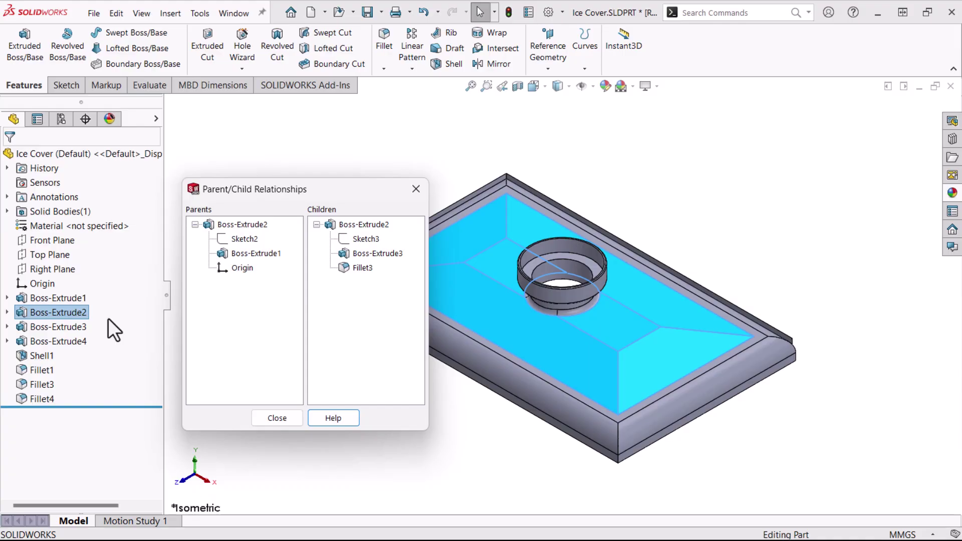
click(363, 224)
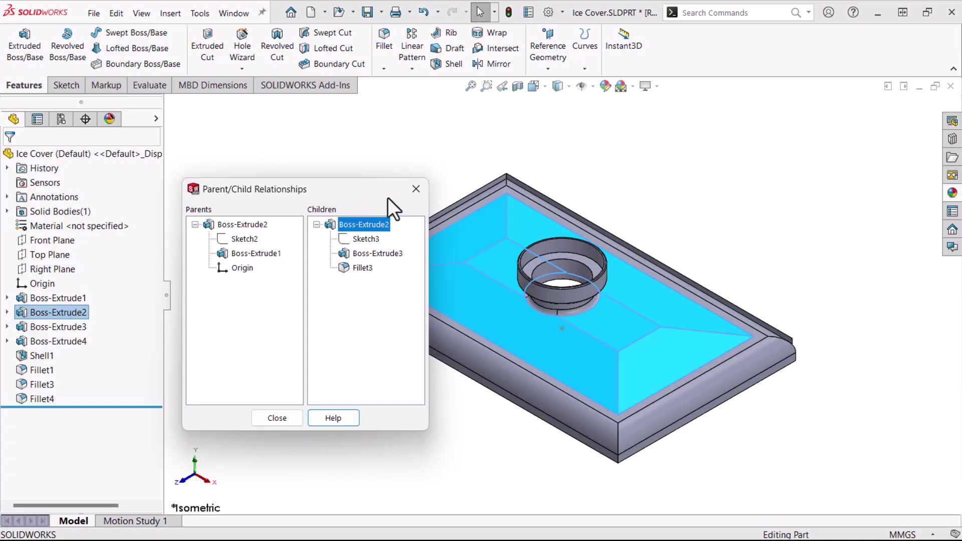
click(415, 189)
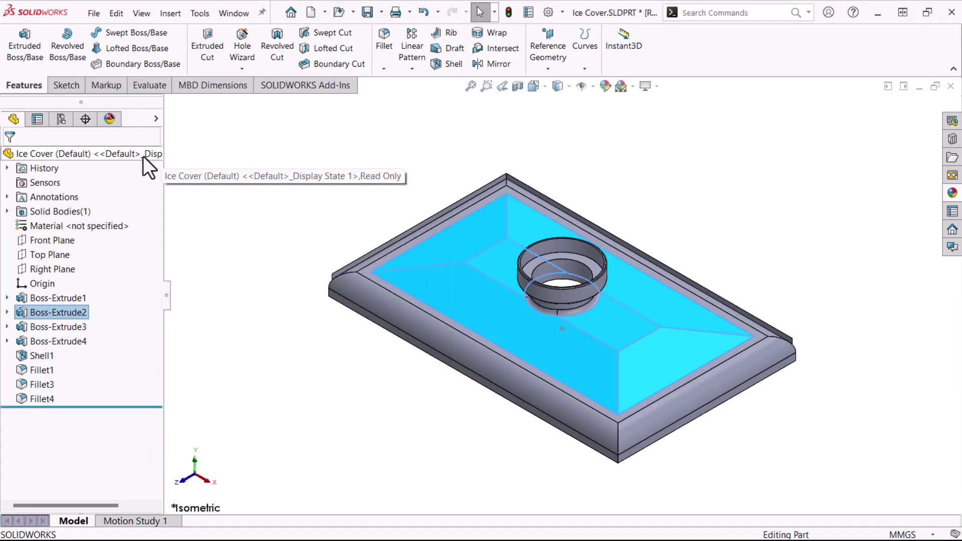
Enable Dynamic Reference Visualization (Parent) and (Child) on Ice Cover, then check Boss-Extrude2's arrows
right_click(143, 155)
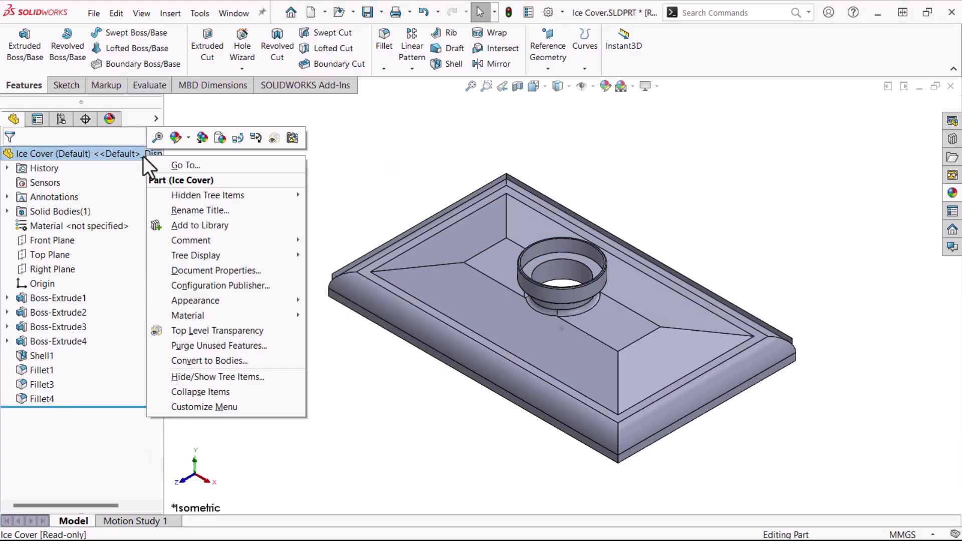
click(238, 139)
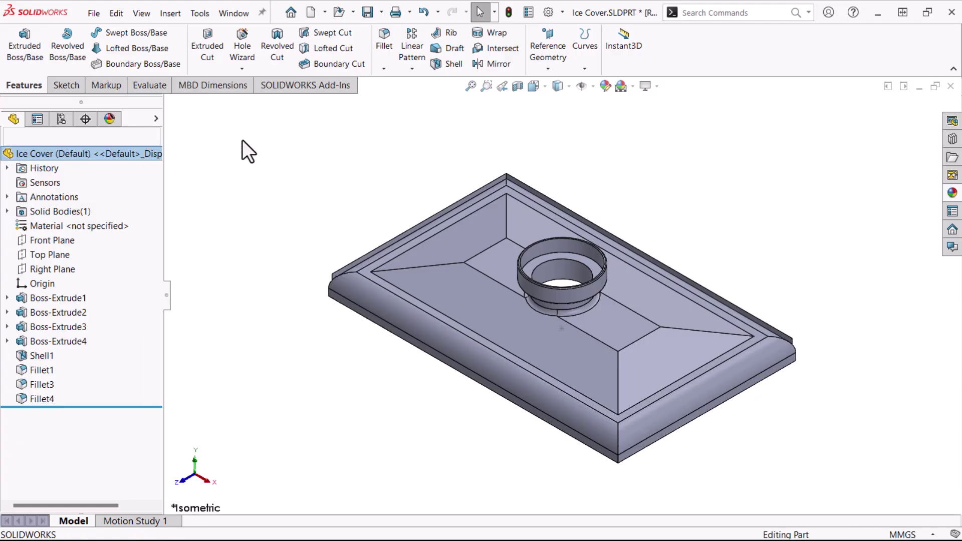
right_click(137, 156)
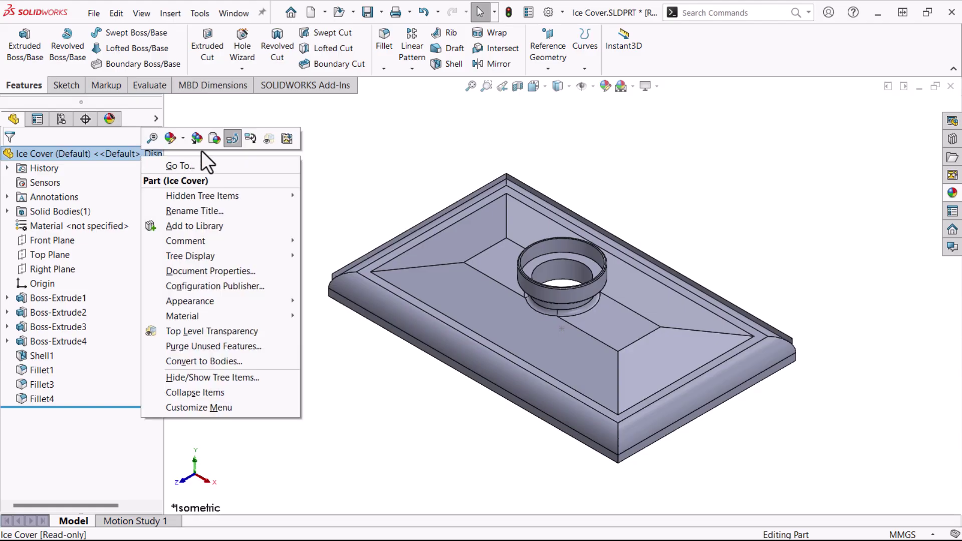
click(247, 143)
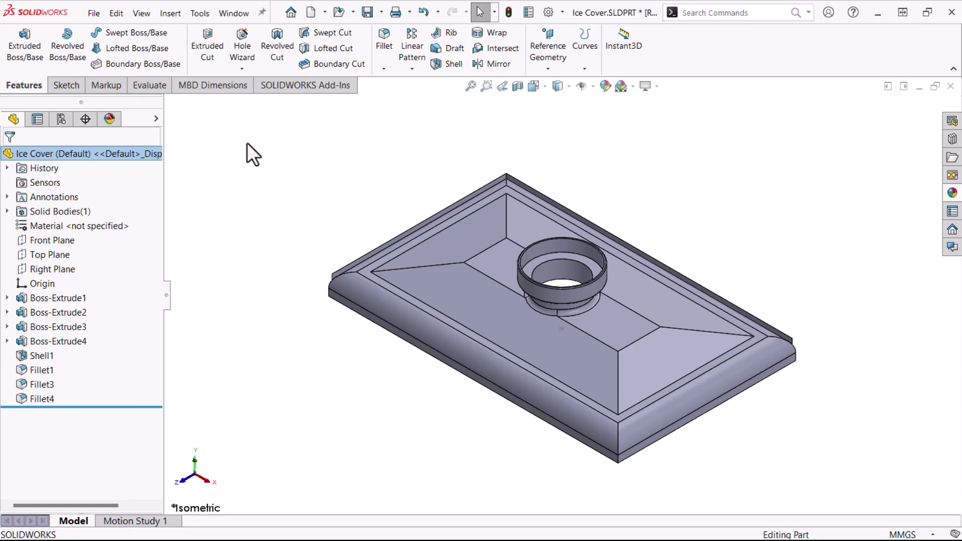
click(63, 314)
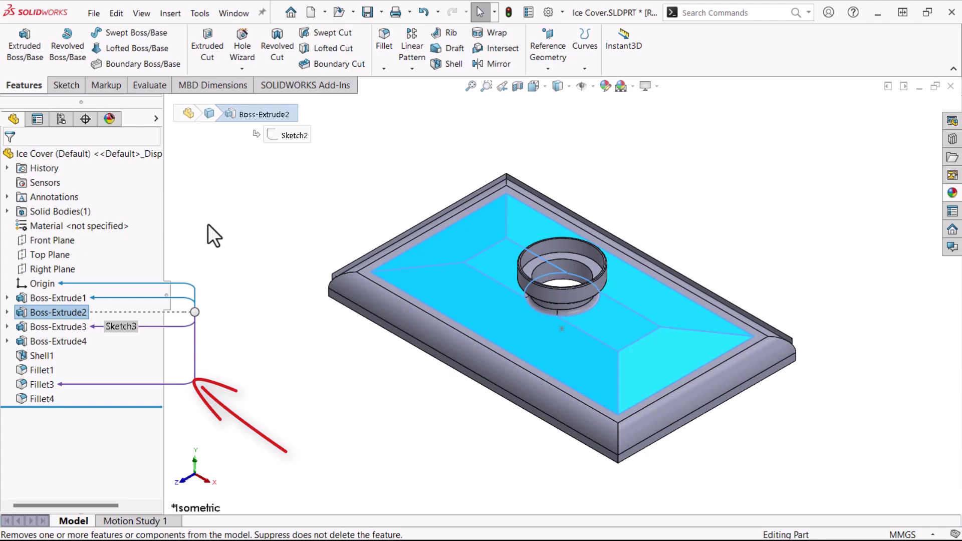
click(199, 213)
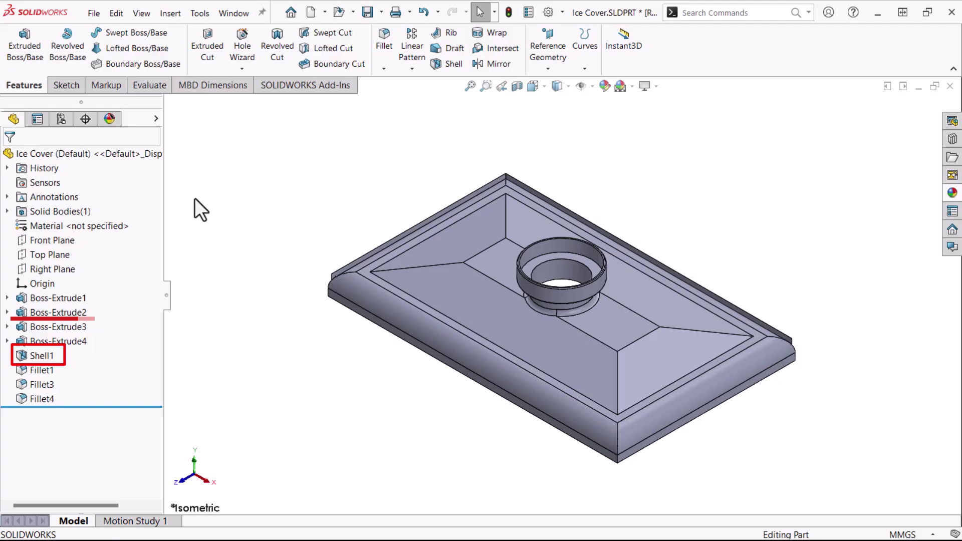
drag(42, 356, 58, 315)
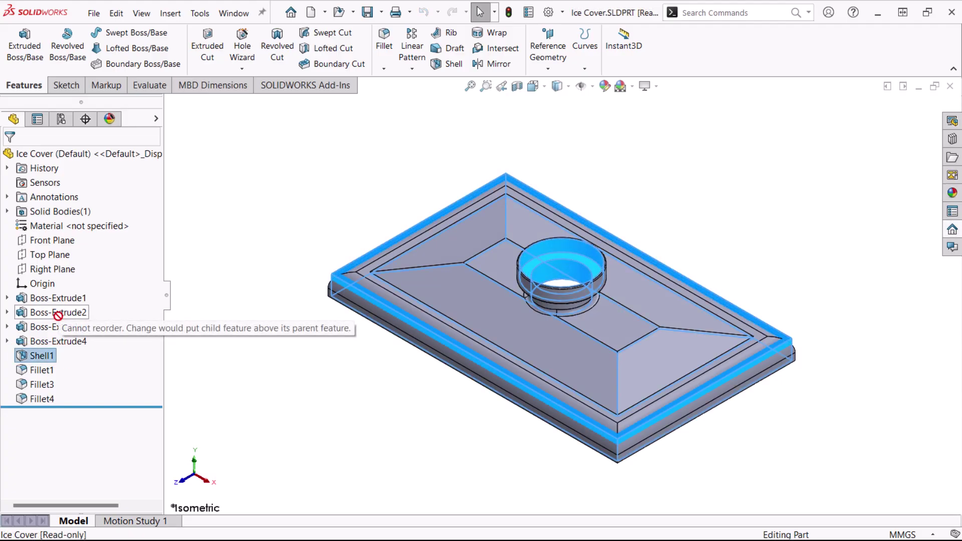
drag(58, 314, 194, 197)
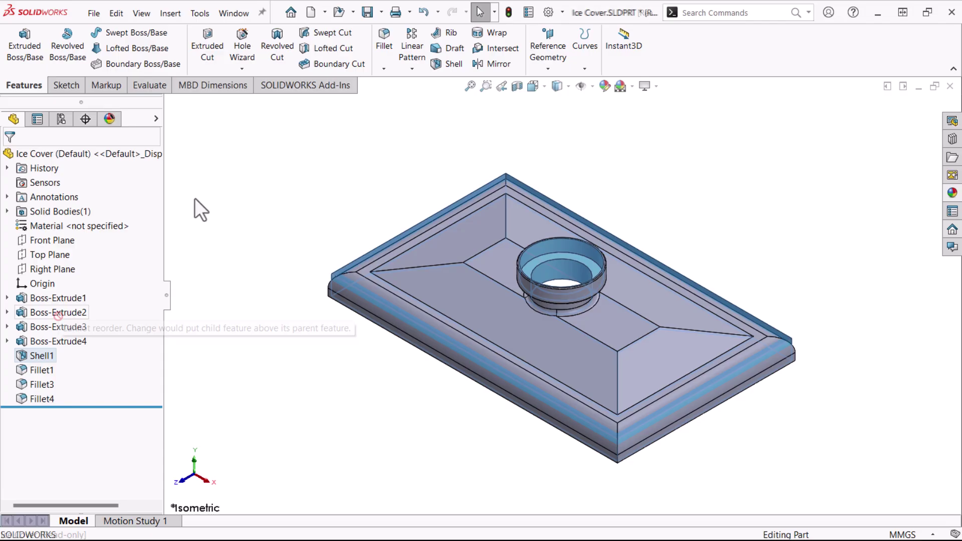
click(46, 356)
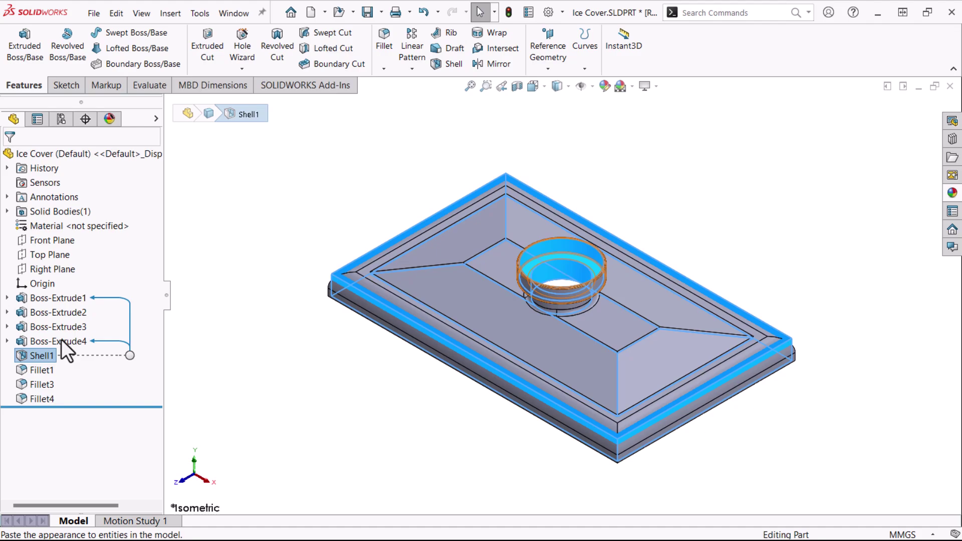
Edit Shell1 so the knob's top face (Face<2>) is no longer removed
right_click(34, 355)
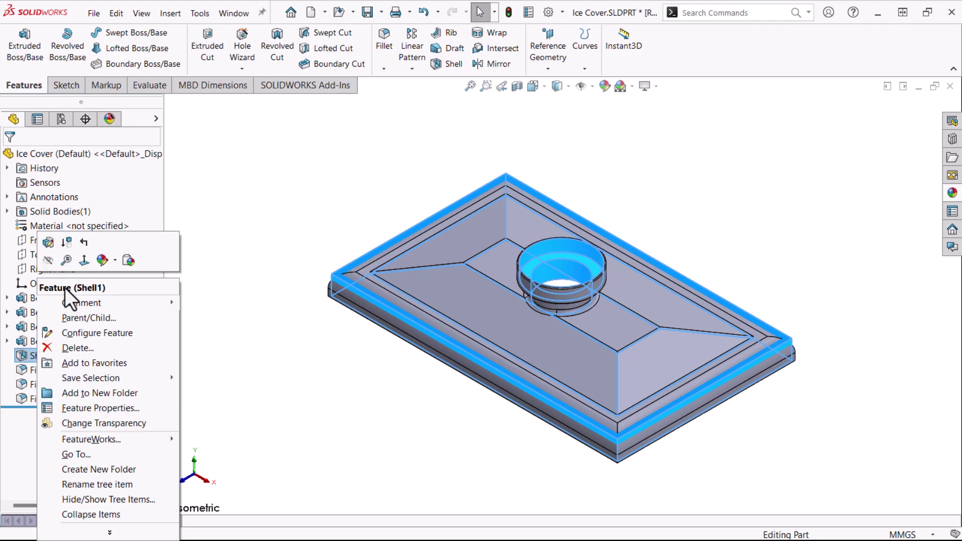
click(48, 245)
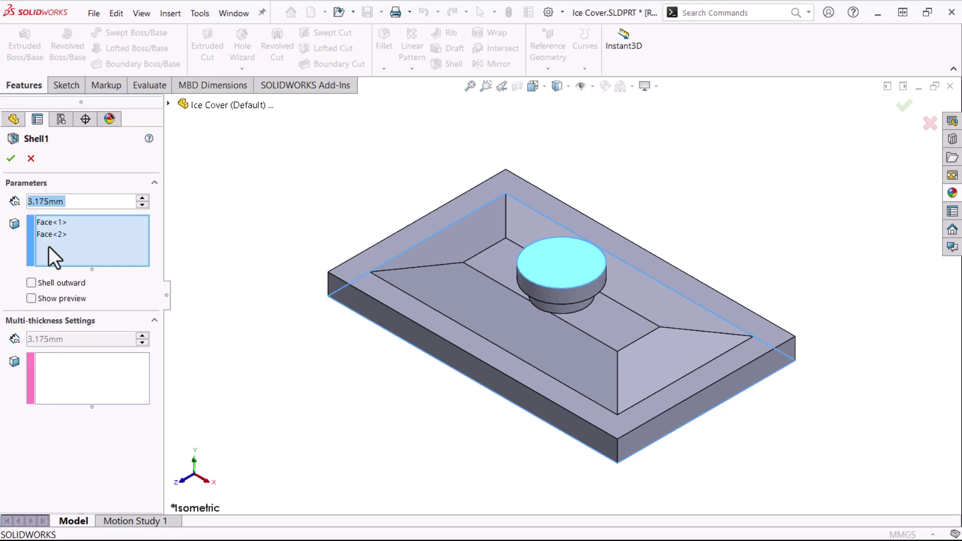
click(564, 256)
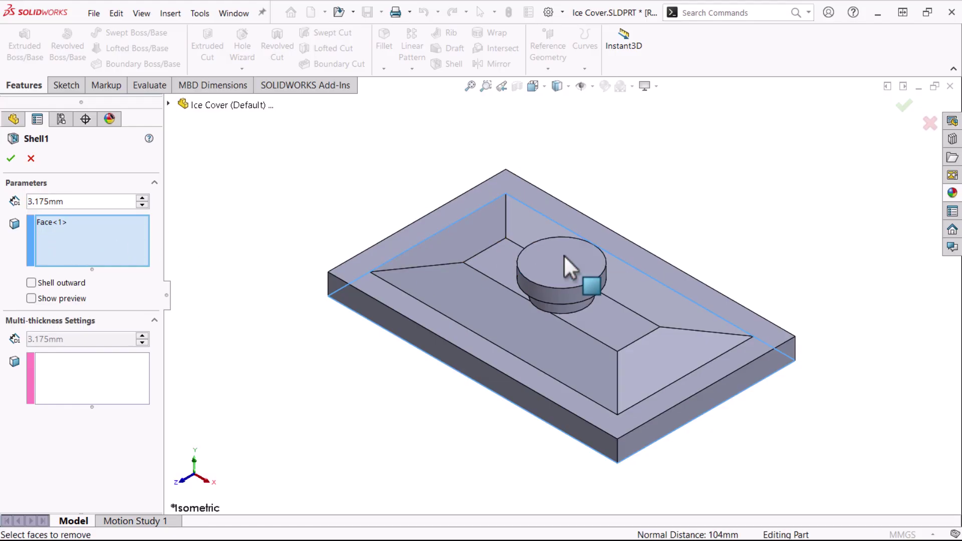
click(10, 158)
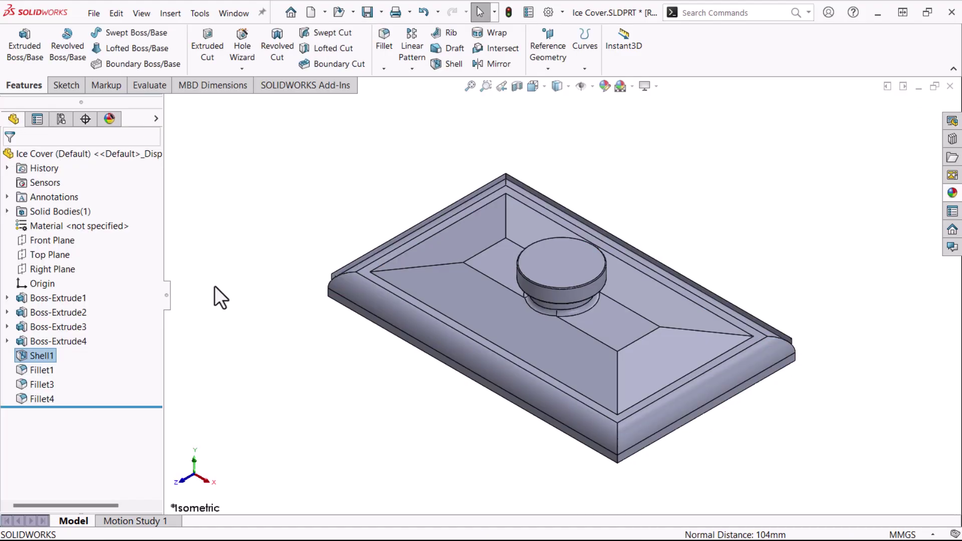
mouse_move(49, 356)
Move Shell1 up to sit right below Boss-Extrude2 and return to isometric view
drag(46, 356, 47, 315)
middle_drag(334, 151, 337, 150)
key(ctrl+7)
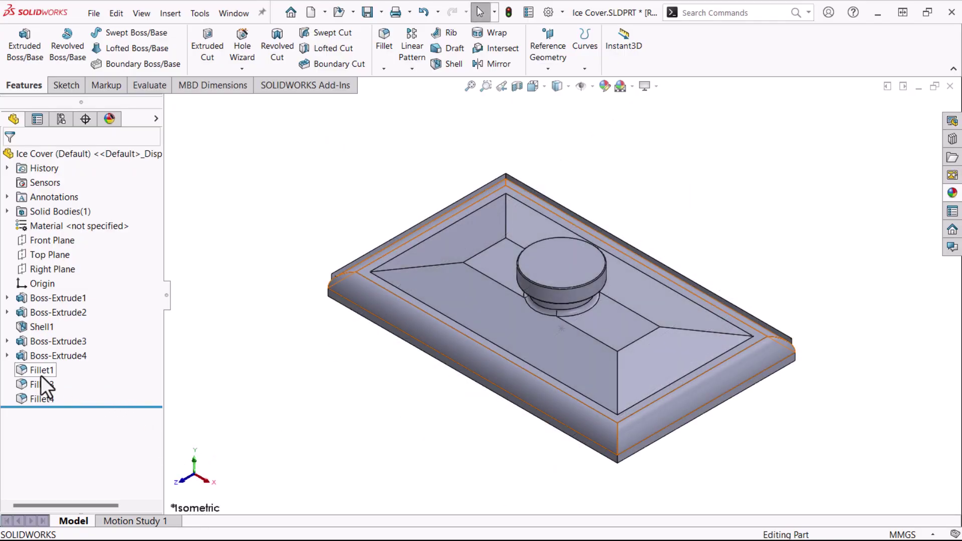
Move Fillet1 below Boss-Extrude2, ahead of Shell1, and return to isometric view
click(40, 372)
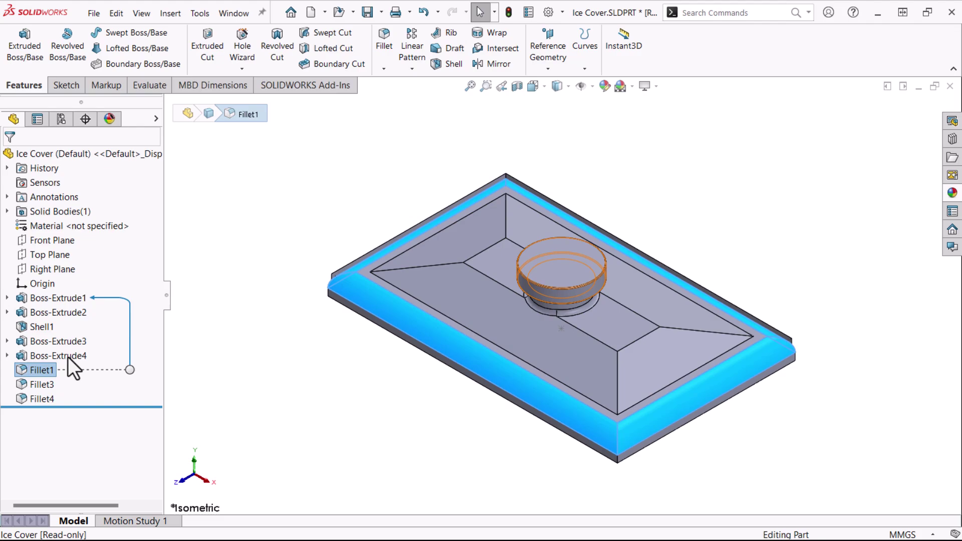
drag(35, 369, 40, 319)
middle_drag(301, 241, 334, 264)
key(ctrl+7)
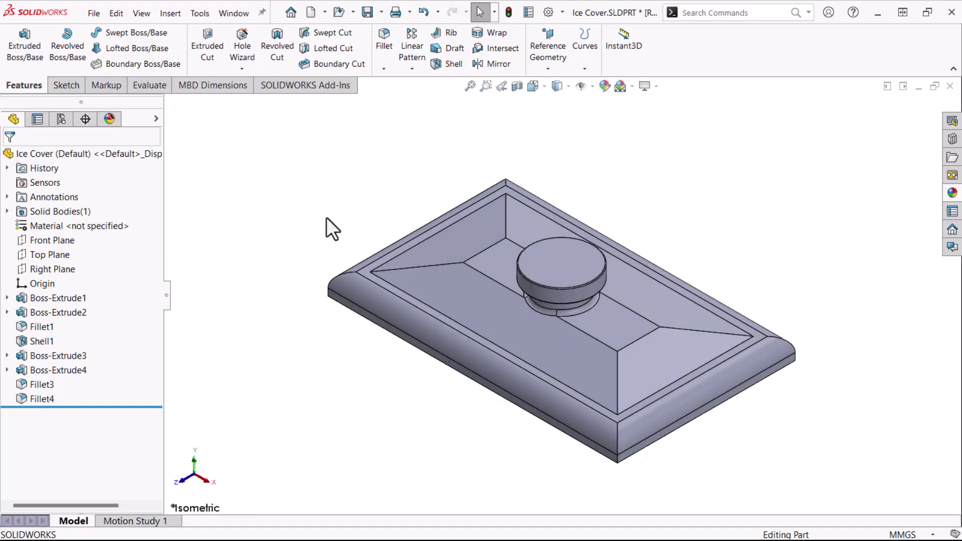
Delete Boss-Extrude4, choosing in the Advanced options to also remove absorbed Sketch4
click(76, 370)
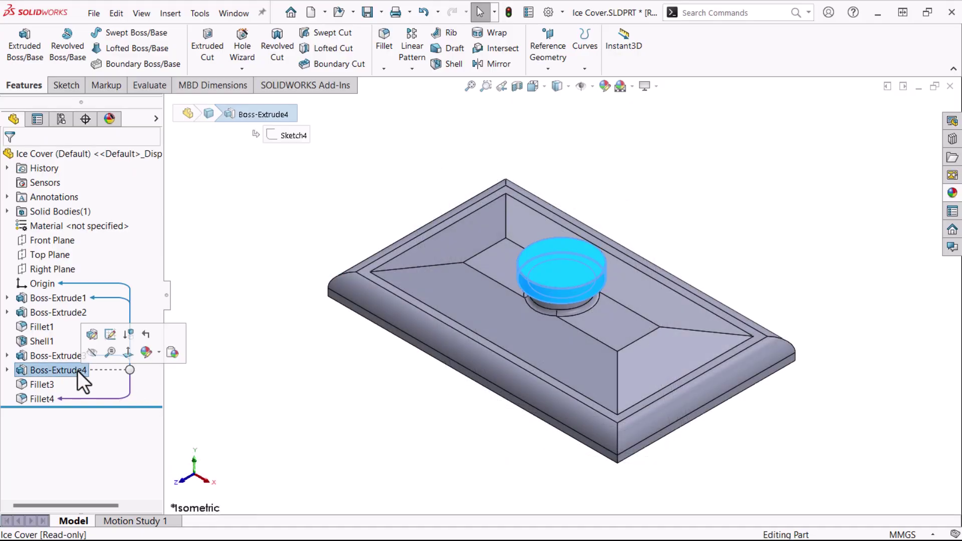
key(Delete)
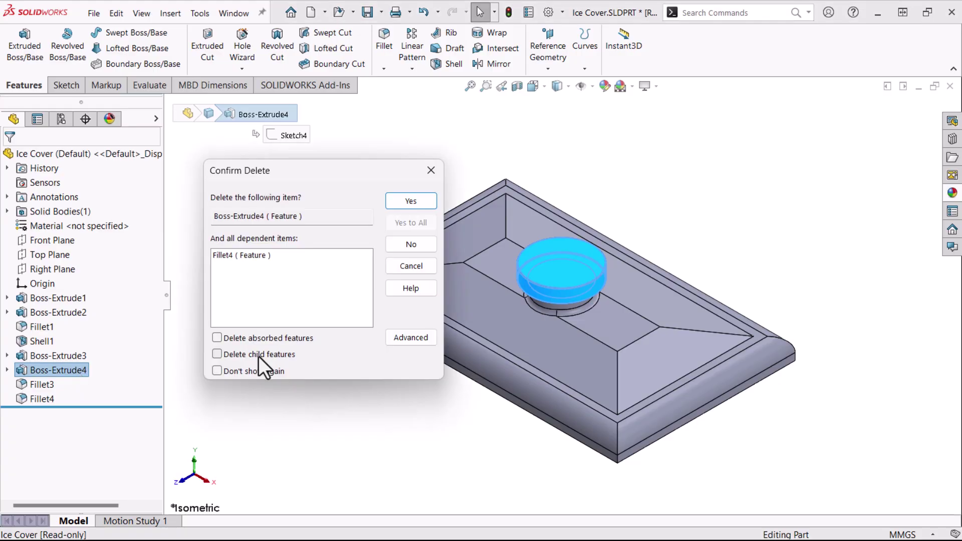
click(407, 338)
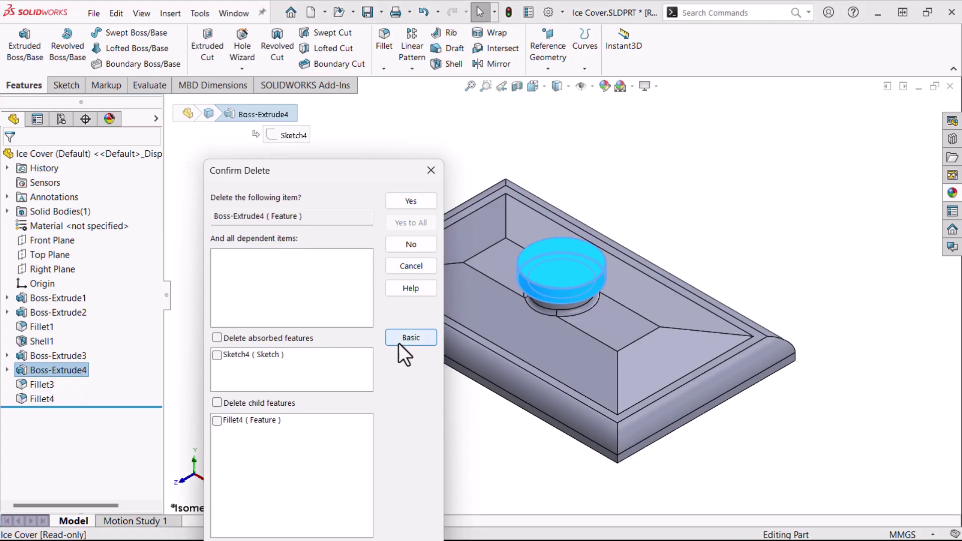
click(217, 337)
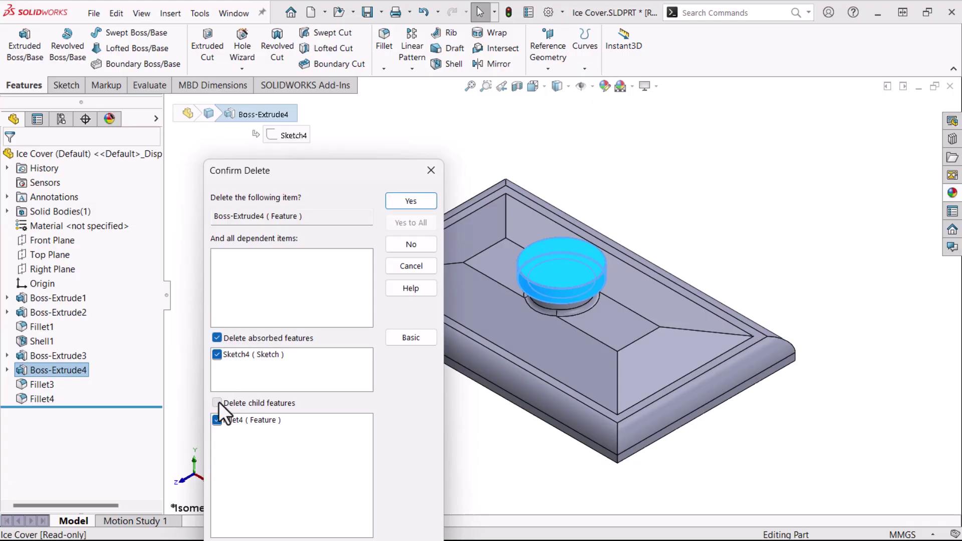
Confirm deleting Boss-Extrude4 with its Sketch4 and Fillet4
click(410, 200)
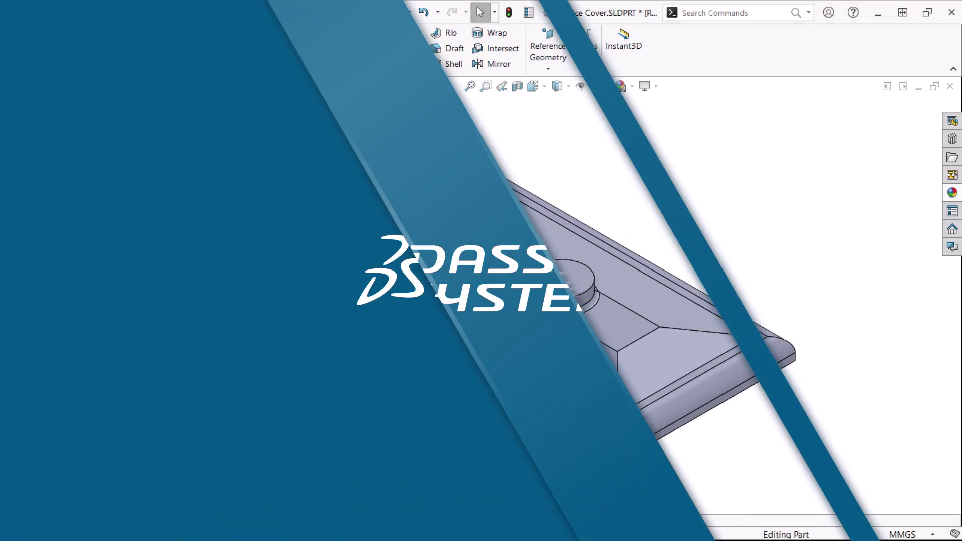